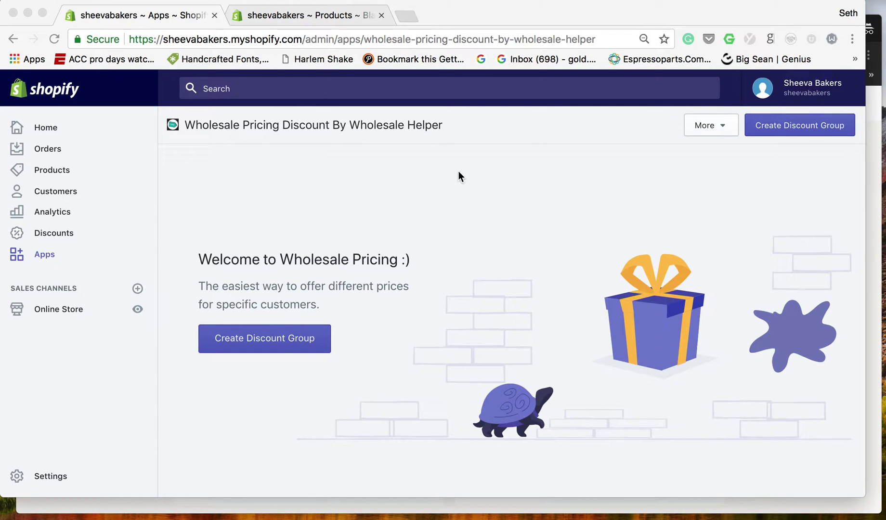
Open the Create Discount form for a new wholesale discount group.
{"action": "left_click", "coordinate": [795, 128]}
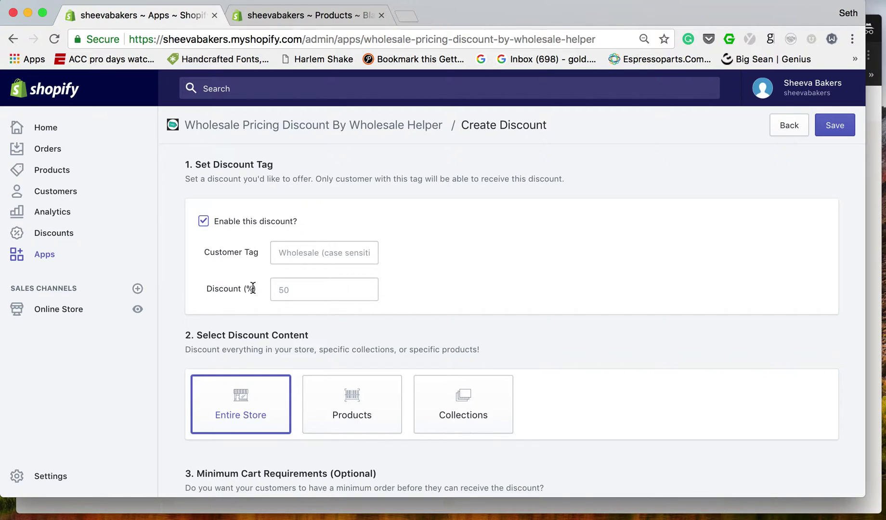
Enter customer tag 'wholesale' and a 50% discount in the Create Discount form.
{"action": "left_click", "coordinate": [313, 253]}
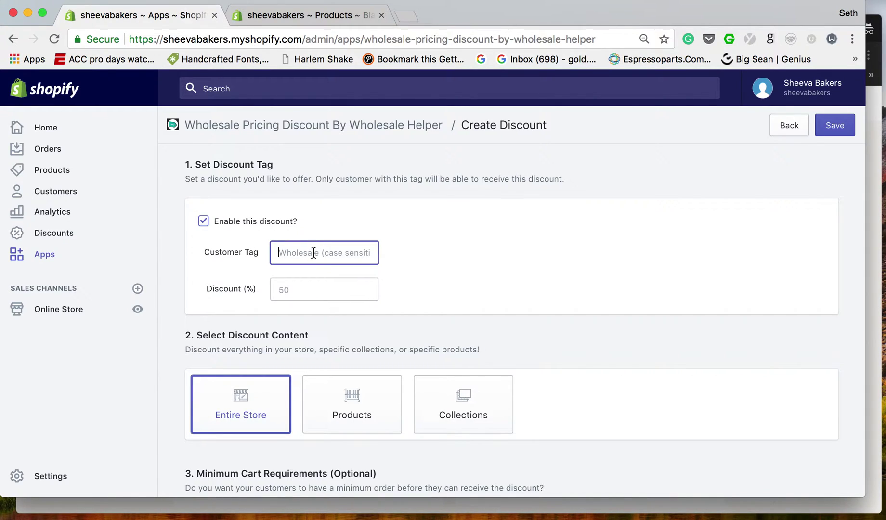
{"action": "type", "text": "wholesale"}
{"action": "left_click", "coordinate": [295, 289]}
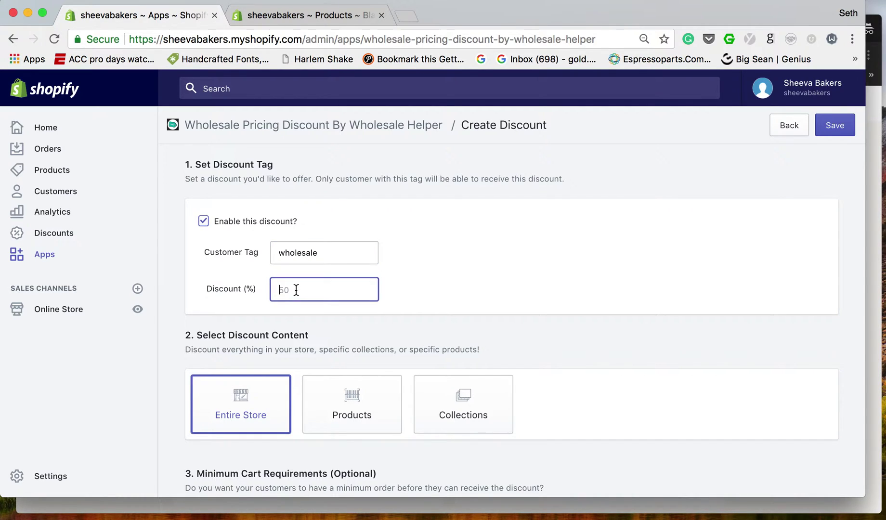
{"action": "type", "text": "50"}
{"action": "left_click", "coordinate": [394, 267]}
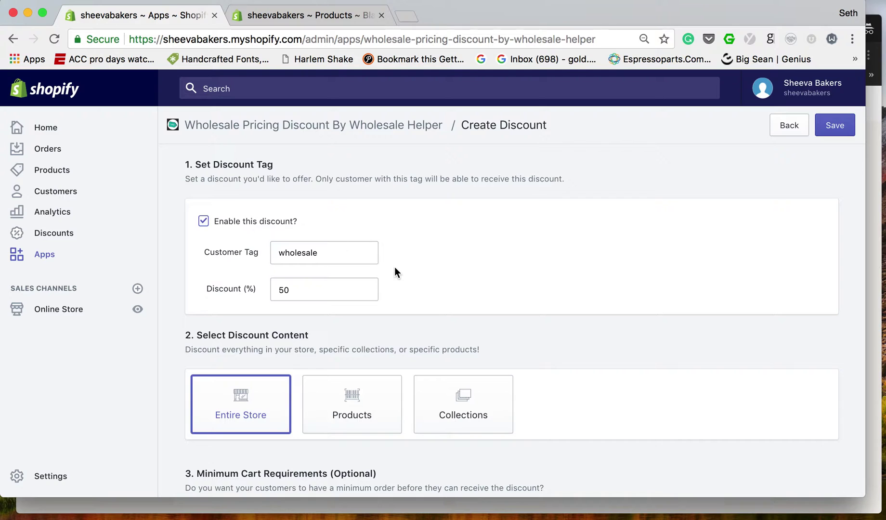
{"action": "scroll", "coordinate": [394, 271], "scroll_direction": "down", "scroll_amount": 3}
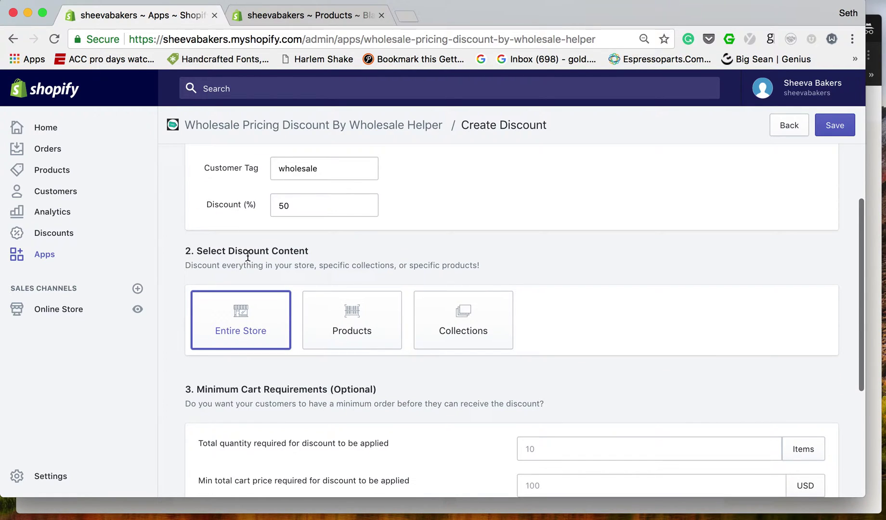
Apply the discount to specific products, keeping only Black Forest Cake selected.
{"action": "scroll", "coordinate": [293, 260], "scroll_direction": "down", "scroll_amount": 1}
{"action": "scroll", "coordinate": [293, 262], "scroll_direction": "down", "scroll_amount": 1}
{"action": "scroll", "coordinate": [294, 263], "scroll_direction": "down", "scroll_amount": 1}
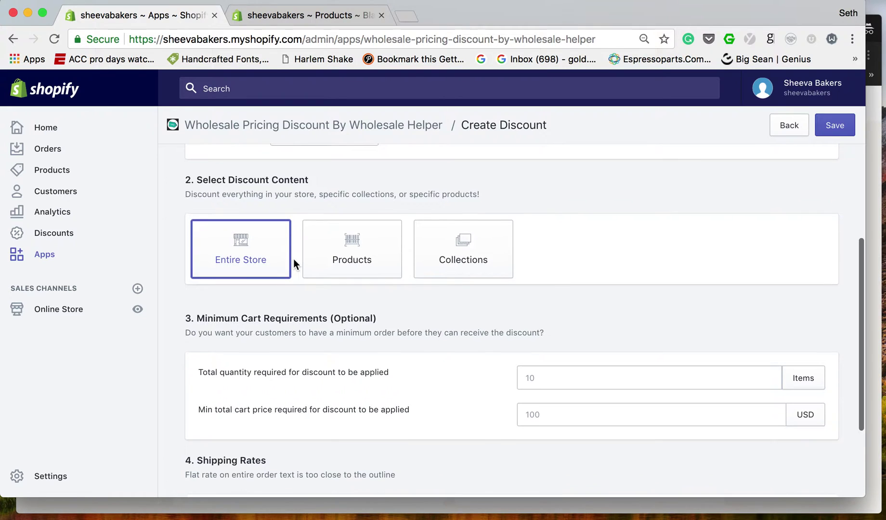
{"action": "left_click", "coordinate": [339, 259]}
{"action": "scroll", "coordinate": [338, 255], "scroll_direction": "down", "scroll_amount": 6}
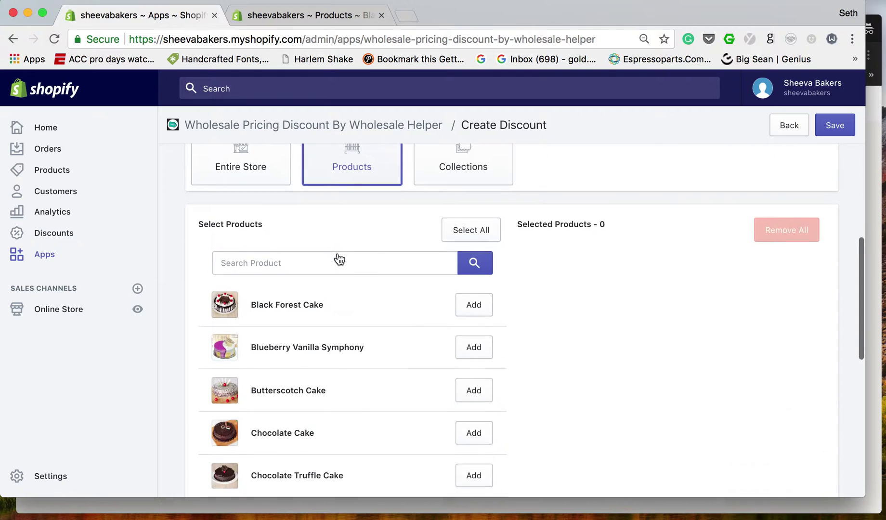
{"action": "left_click", "coordinate": [475, 254]}
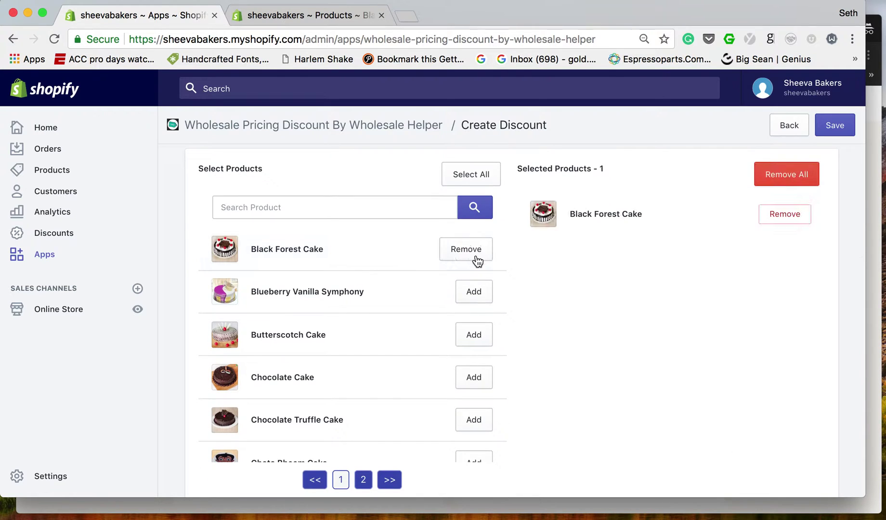
{"action": "left_click", "coordinate": [478, 288]}
{"action": "left_click", "coordinate": [787, 263]}
Try the Cake collection option, then revert to specific products.
{"action": "scroll", "coordinate": [788, 265], "scroll_direction": "up", "scroll_amount": 5}
{"action": "left_click", "coordinate": [495, 214]}
{"action": "scroll", "coordinate": [496, 215], "scroll_direction": "down", "scroll_amount": 2}
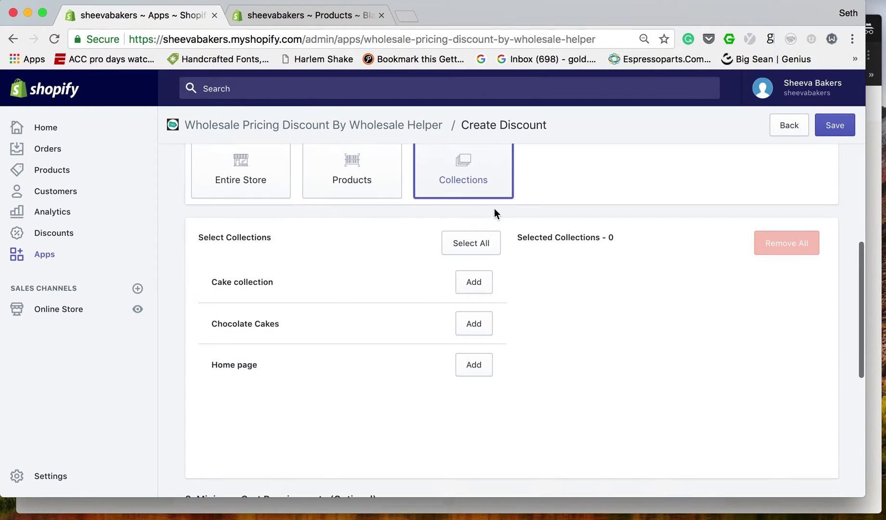
{"action": "left_click", "coordinate": [475, 286]}
{"action": "left_click", "coordinate": [789, 286]}
{"action": "scroll", "coordinate": [563, 188], "scroll_direction": "up", "scroll_amount": 2}
{"action": "left_click", "coordinate": [383, 228]}
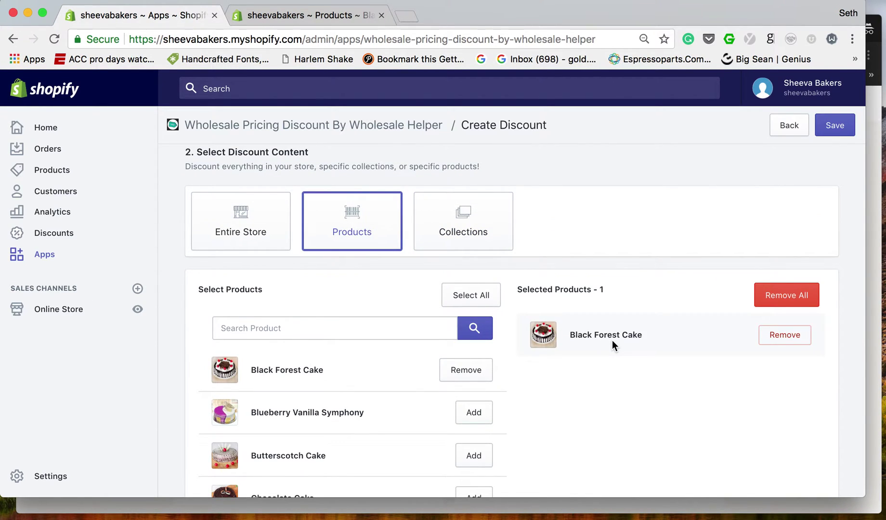
{"action": "scroll", "coordinate": [612, 340], "scroll_direction": "down", "scroll_amount": 5}
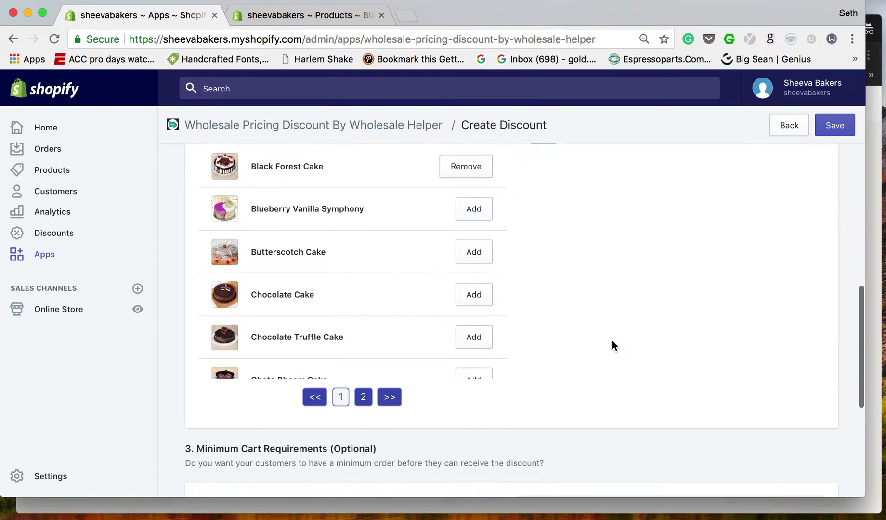
Review Black Forest Cake's variant prices on its product page and return to the form.
{"action": "left_click", "coordinate": [276, 20]}
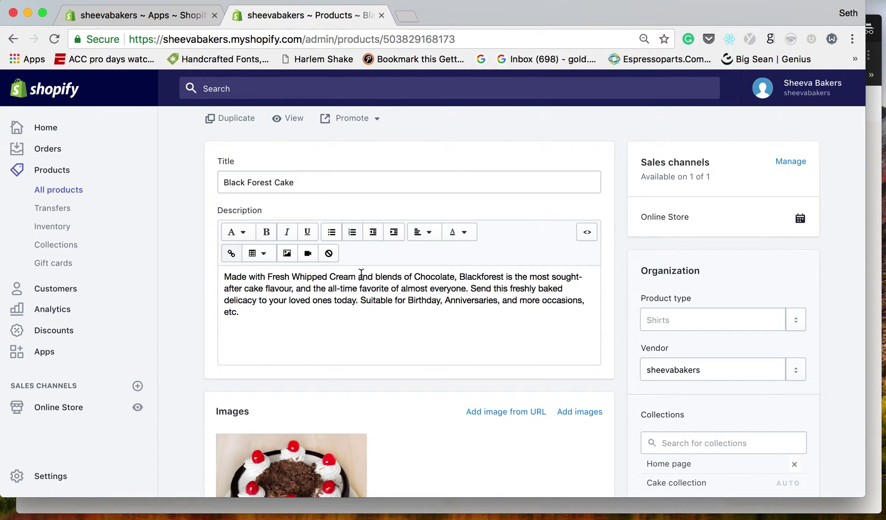
{"action": "scroll", "coordinate": [361, 277], "scroll_direction": "down", "scroll_amount": 8}
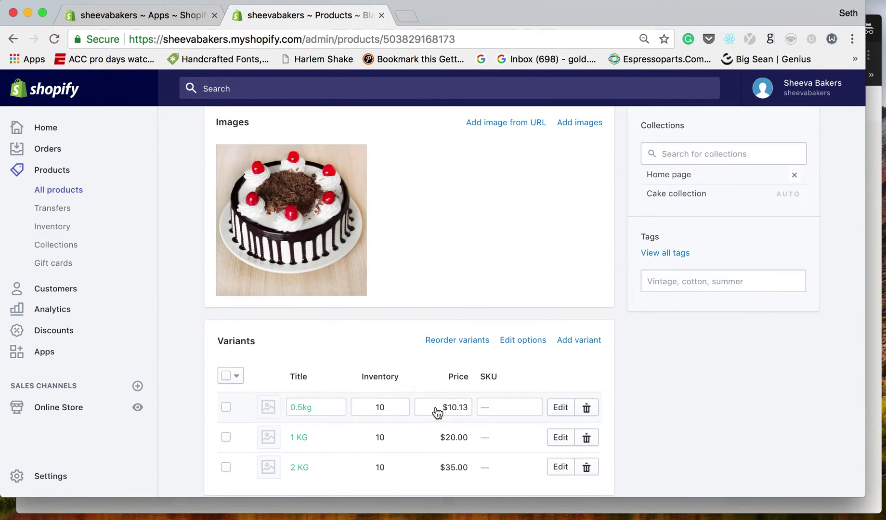
{"action": "left_click", "coordinate": [173, 16]}
Set Minimum Cart Requirements to a total quantity of 3 and a 5 USD minimum cart price.
{"action": "scroll", "coordinate": [293, 255], "scroll_direction": "up", "scroll_amount": 10}
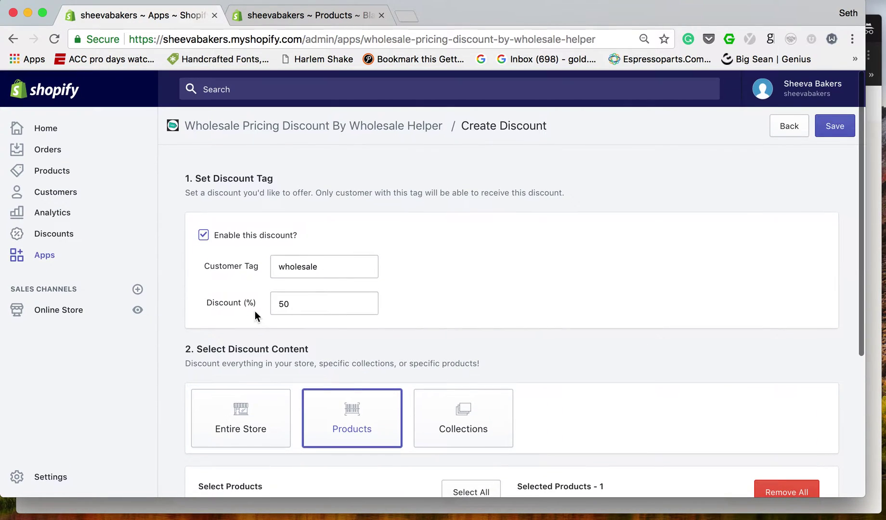
{"action": "scroll", "coordinate": [482, 325], "scroll_direction": "down", "scroll_amount": 5}
{"action": "scroll", "coordinate": [483, 333], "scroll_direction": "down", "scroll_amount": 8}
{"action": "scroll", "coordinate": [553, 355], "scroll_direction": "down", "scroll_amount": 4}
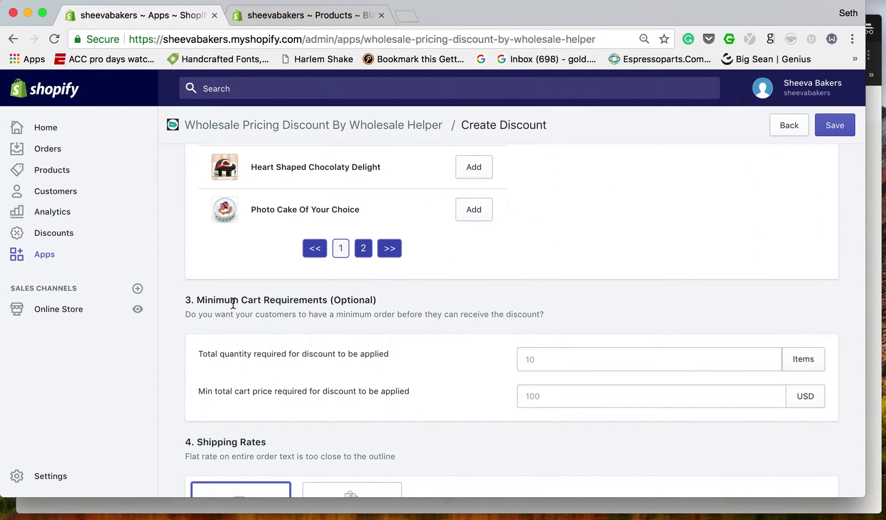
{"action": "scroll", "coordinate": [233, 303], "scroll_direction": "down", "scroll_amount": 3}
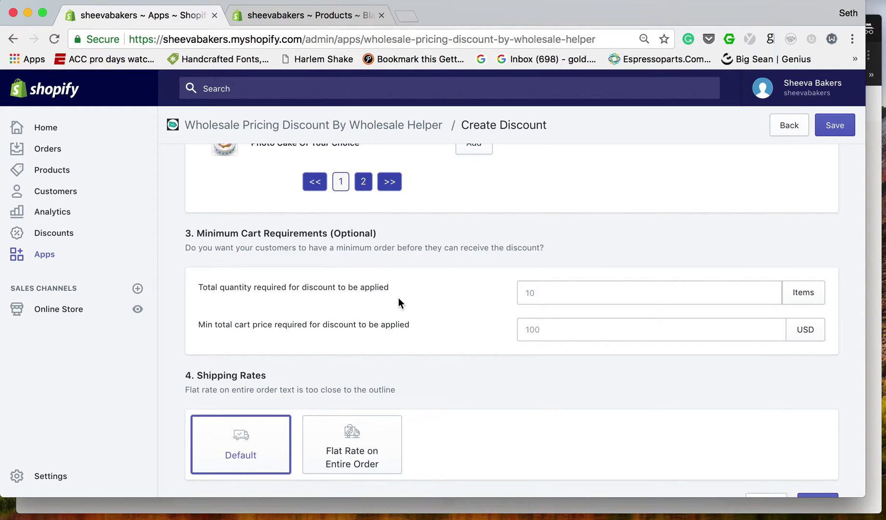
{"action": "left_click", "coordinate": [562, 301]}
{"action": "type", "text": "3"}
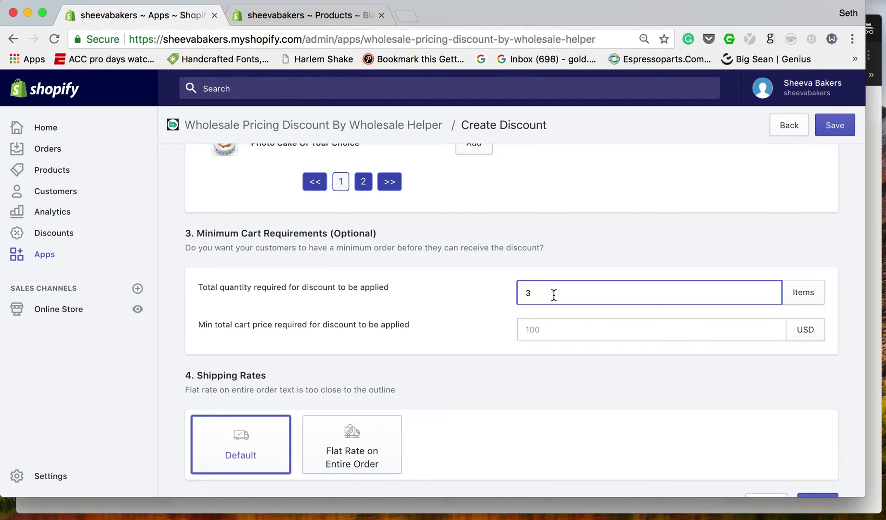
{"action": "left_click", "coordinate": [458, 311]}
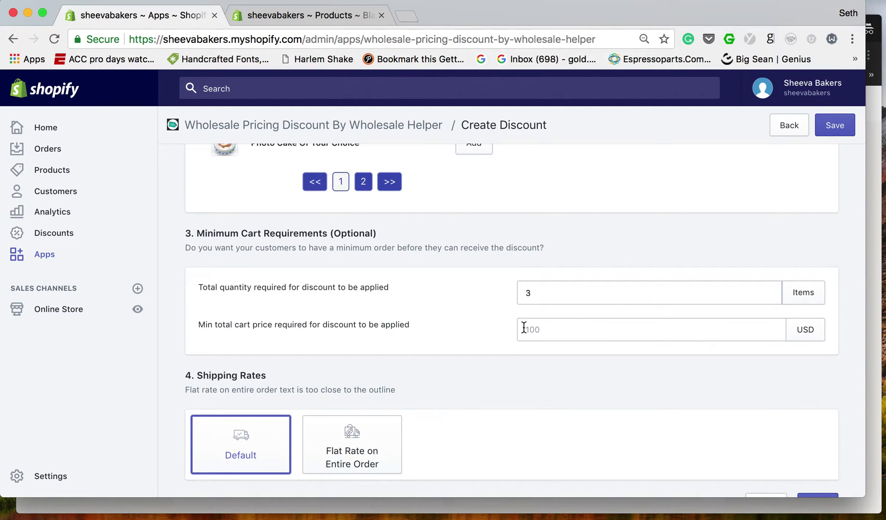
{"action": "left_click", "coordinate": [563, 332]}
{"action": "type", "text": "5"}
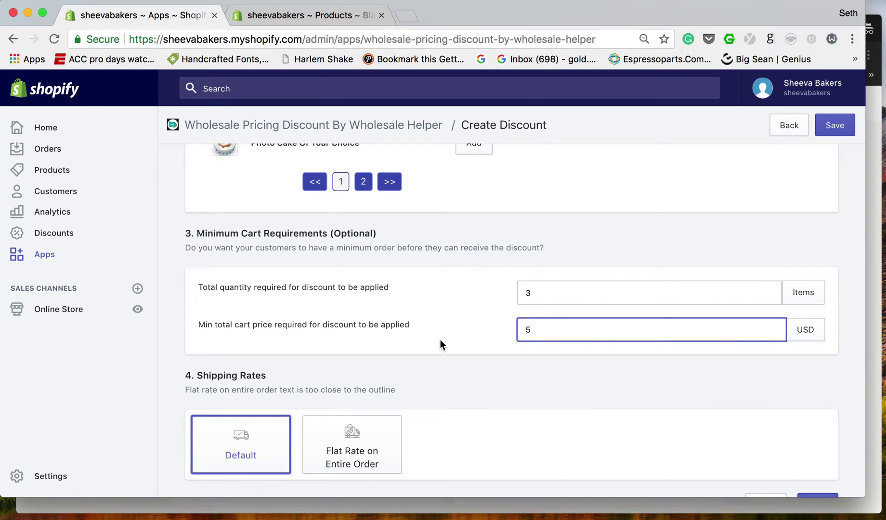
{"action": "left_click", "coordinate": [440, 338]}
{"action": "scroll", "coordinate": [440, 338], "scroll_direction": "down", "scroll_amount": 4}
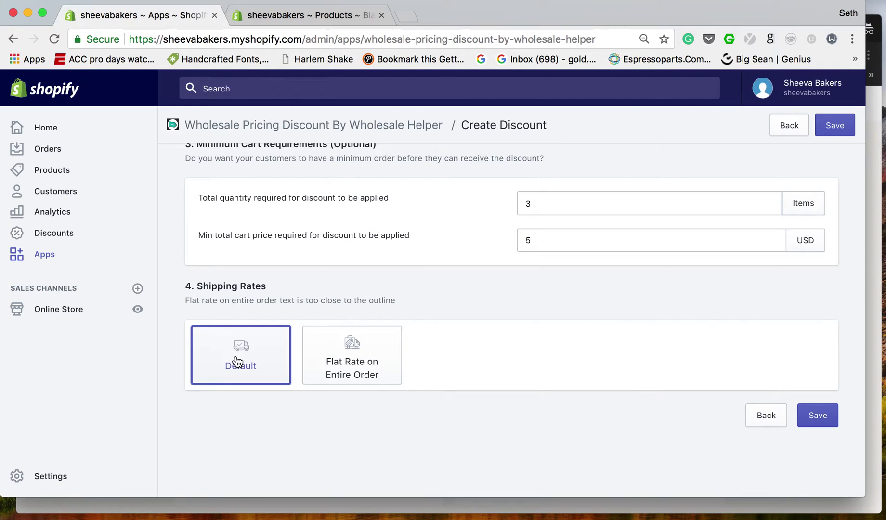
Choose Flat Rate on Entire Order and enter the 4.99 shipping amount.
{"action": "left_click", "coordinate": [327, 370]}
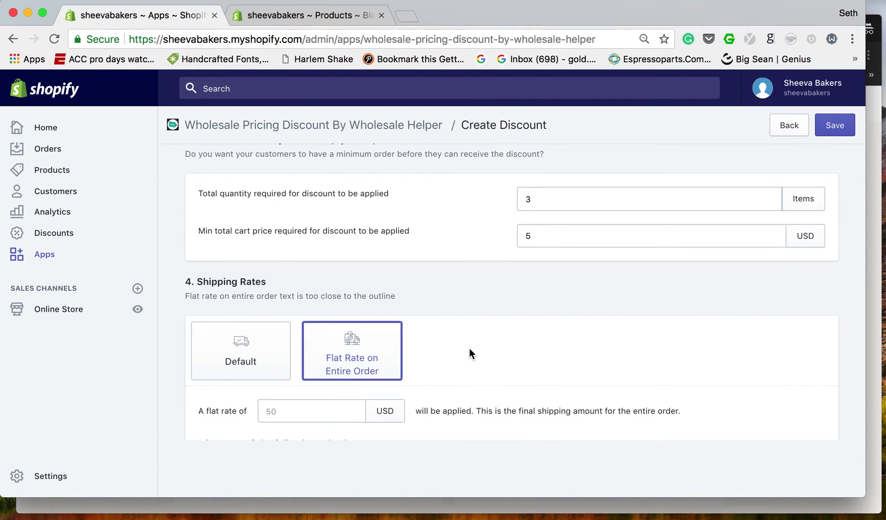
{"action": "scroll", "coordinate": [469, 348], "scroll_direction": "down", "scroll_amount": 5}
{"action": "left_click", "coordinate": [280, 300]}
{"action": "type", "text": "$4.99"}
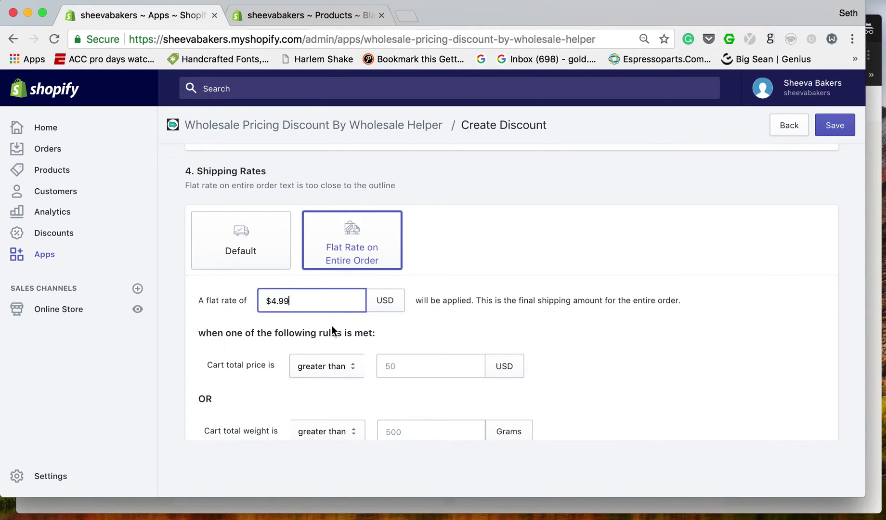
Set cart total price and cart weight thresholds greater than 1, then attempt to save.
{"action": "left_click", "coordinate": [430, 365]}
{"action": "type", "text": "1"}
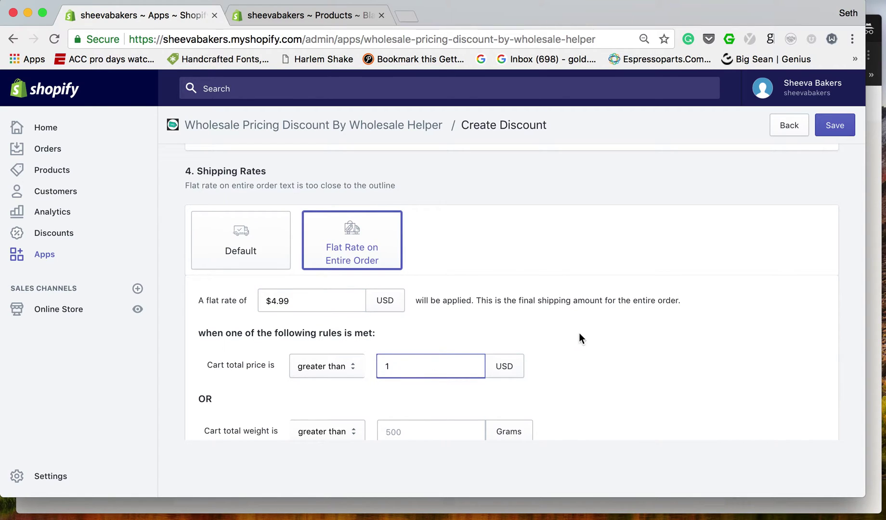
{"action": "left_click", "coordinate": [579, 334]}
{"action": "scroll", "coordinate": [526, 370], "scroll_direction": "down", "scroll_amount": 3}
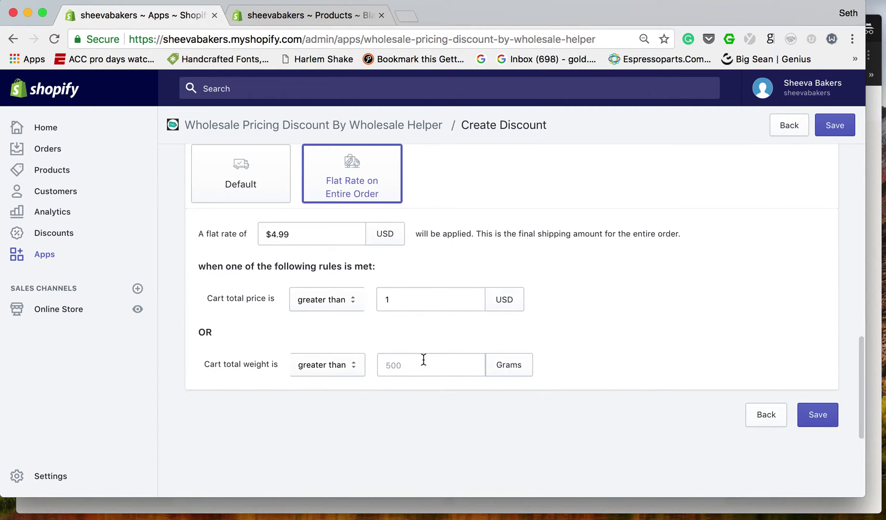
{"action": "left_click", "coordinate": [423, 359]}
{"action": "type", "text": "1"}
{"action": "left_click", "coordinate": [664, 328]}
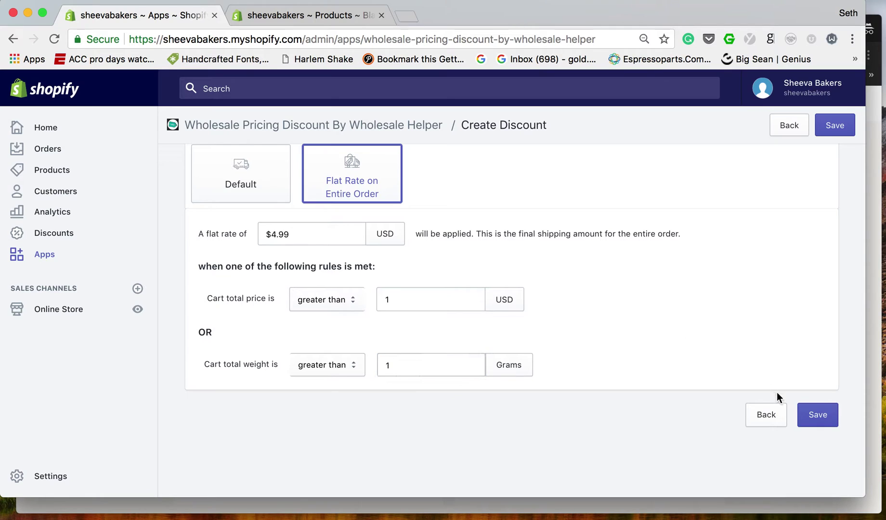
{"action": "left_click", "coordinate": [819, 417]}
{"action": "left_click", "coordinate": [272, 234]}
Remove the dollar sign from the flat rate, save, and check Recent Discount Groups.
{"action": "key", "text": "BackSpace"}
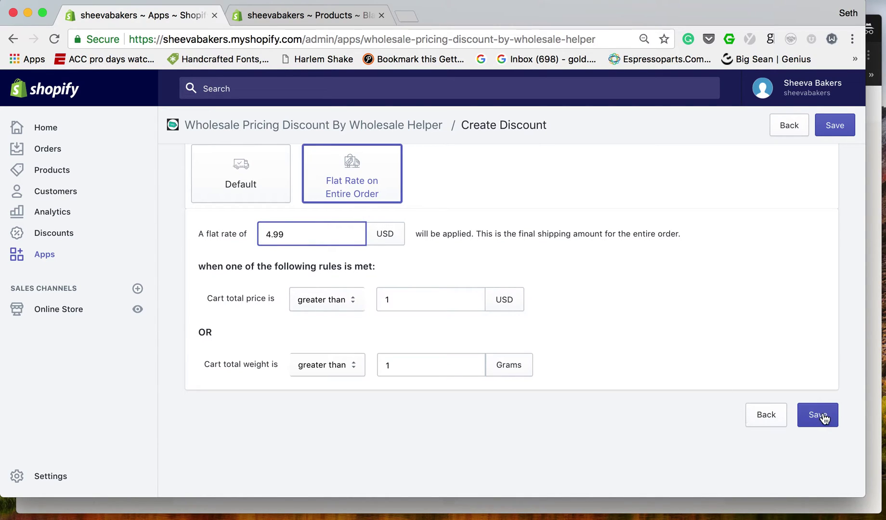
{"action": "left_click", "coordinate": [819, 415]}
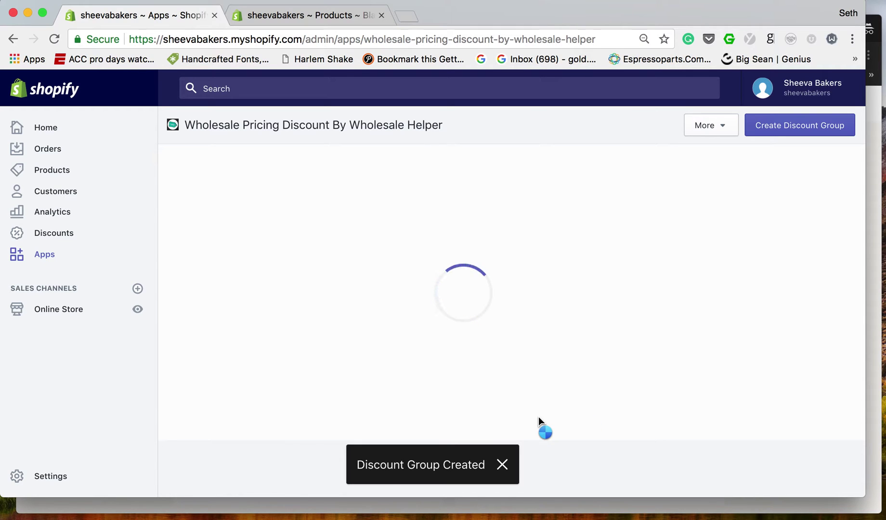
{"action": "scroll", "coordinate": [626, 351], "scroll_direction": "down", "scroll_amount": 3}
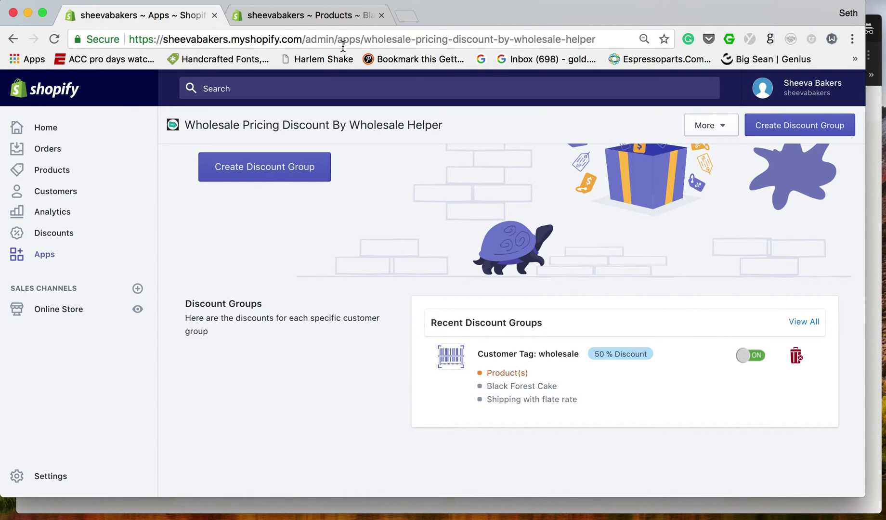
Show Black Forest Cake's variants at $10.13, $20.00 and $35.00 on its product page.
{"action": "left_click", "coordinate": [323, 14]}
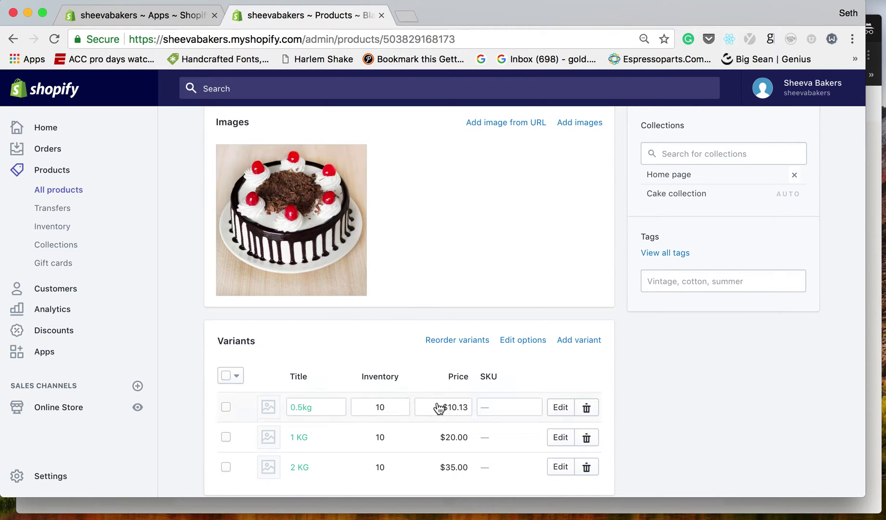
{"action": "scroll", "coordinate": [367, 273], "scroll_direction": "up", "scroll_amount": 8}
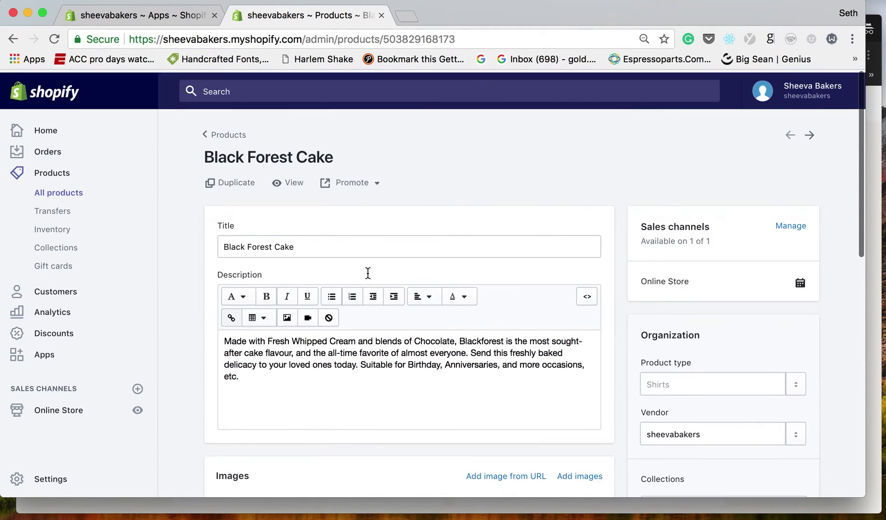
{"action": "scroll", "coordinate": [409, 289], "scroll_direction": "down", "scroll_amount": 10}
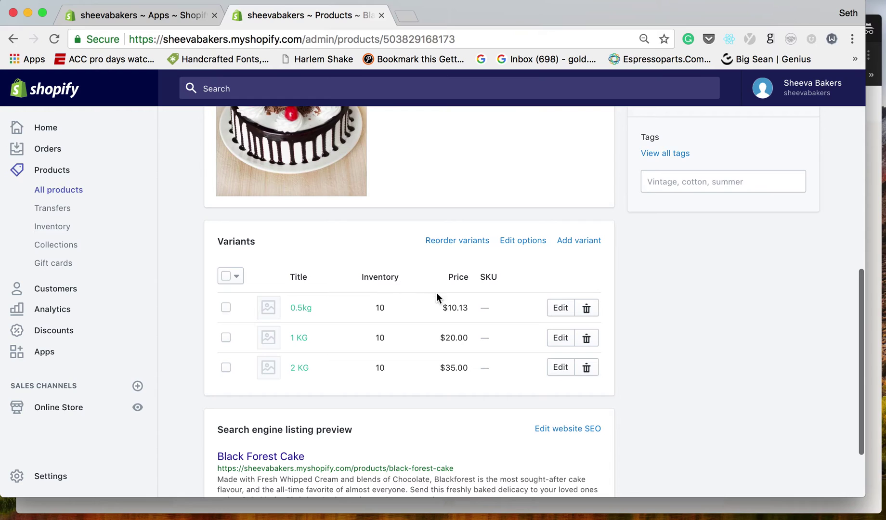
Confirm the first customer's Tags include 'wholesale', then bring the storefront catalog forward.
{"action": "left_click", "coordinate": [57, 288]}
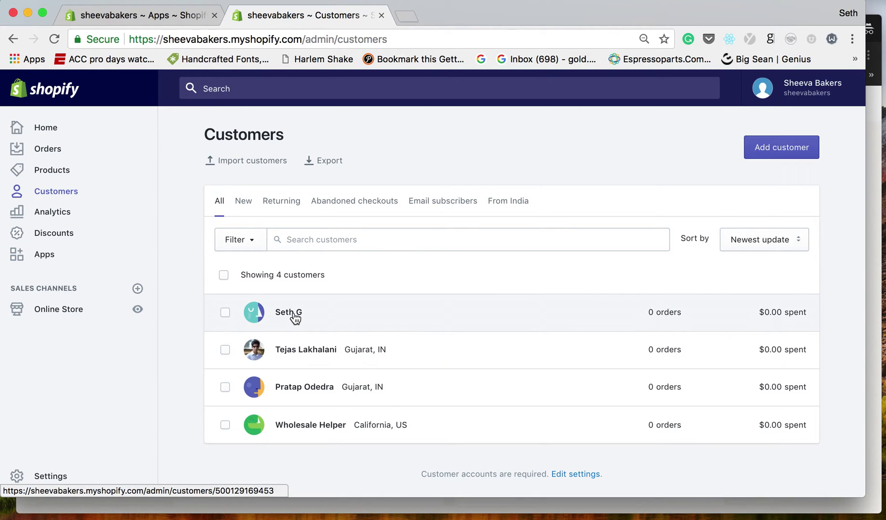
{"action": "left_click", "coordinate": [288, 313]}
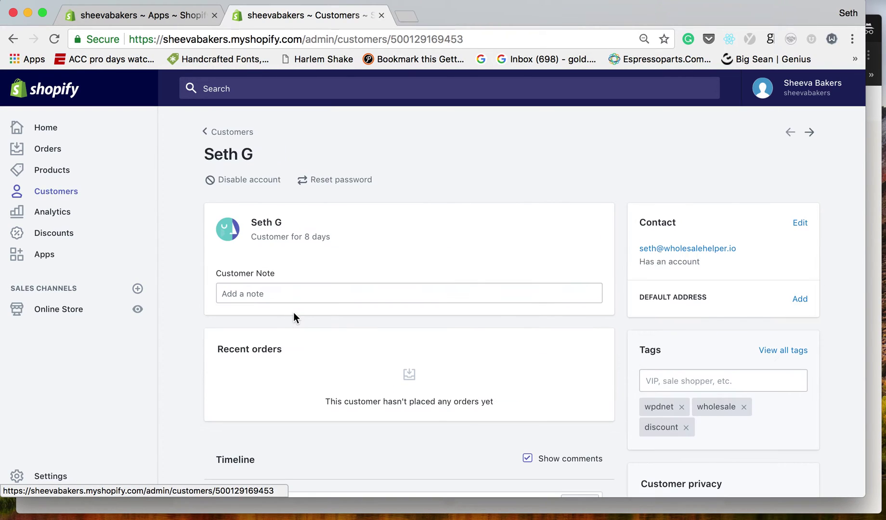
{"action": "scroll", "coordinate": [672, 385], "scroll_direction": "down", "scroll_amount": 3}
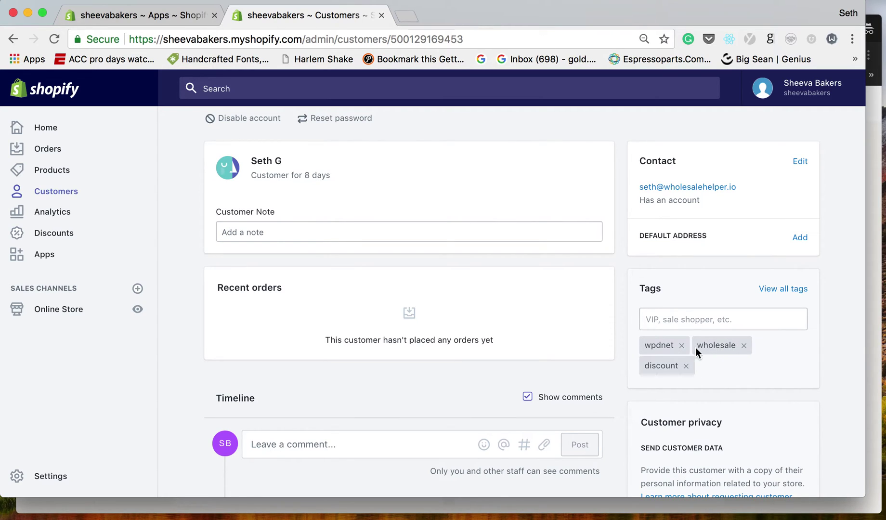
{"action": "scroll", "coordinate": [620, 327], "scroll_direction": "up", "scroll_amount": 3}
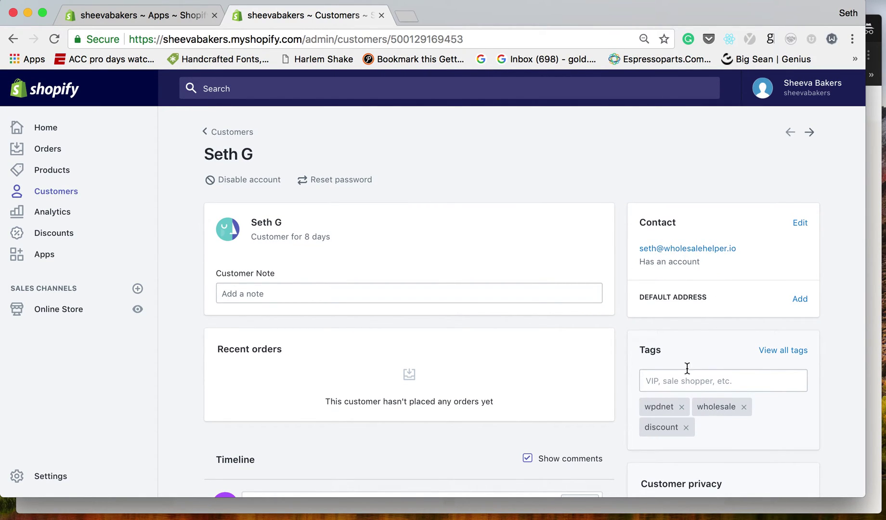
{"action": "scroll", "coordinate": [687, 368], "scroll_direction": "down", "scroll_amount": 5}
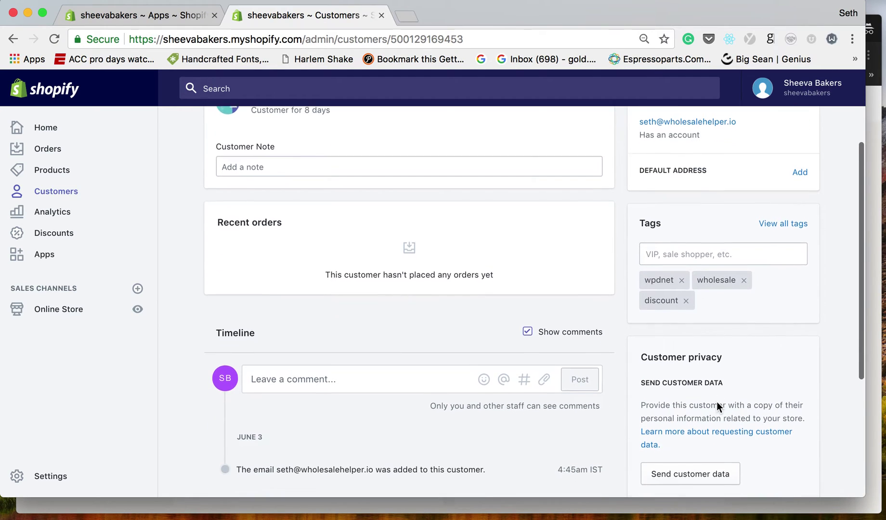
{"action": "left_click", "coordinate": [875, 289]}
Reload the storefront catalog and open the Black Forest Cake product page.
{"action": "scroll", "coordinate": [444, 260], "scroll_direction": "up", "scroll_amount": 2}
{"action": "scroll", "coordinate": [445, 259], "scroll_direction": "down", "scroll_amount": 2}
{"action": "scroll", "coordinate": [444, 259], "scroll_direction": "up", "scroll_amount": 2}
{"action": "scroll", "coordinate": [445, 259], "scroll_direction": "down", "scroll_amount": 1}
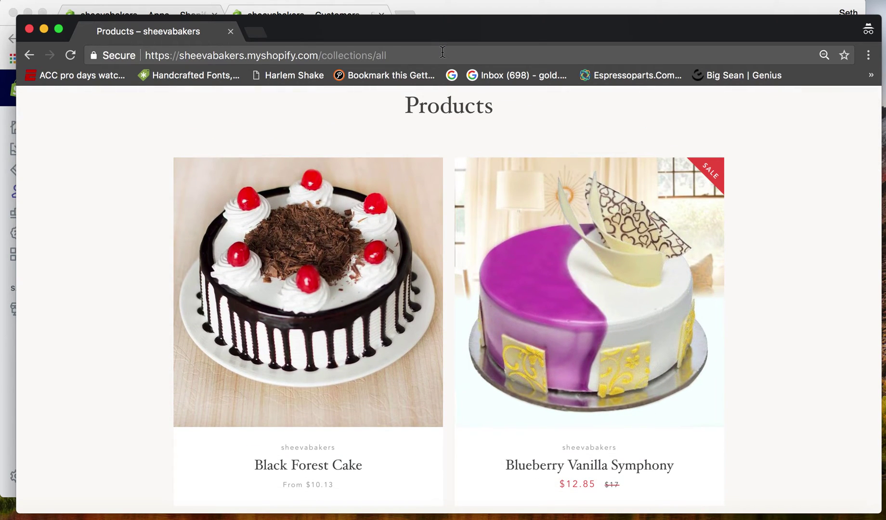
{"action": "left_click", "coordinate": [439, 55]}
{"action": "key", "text": "Return"}
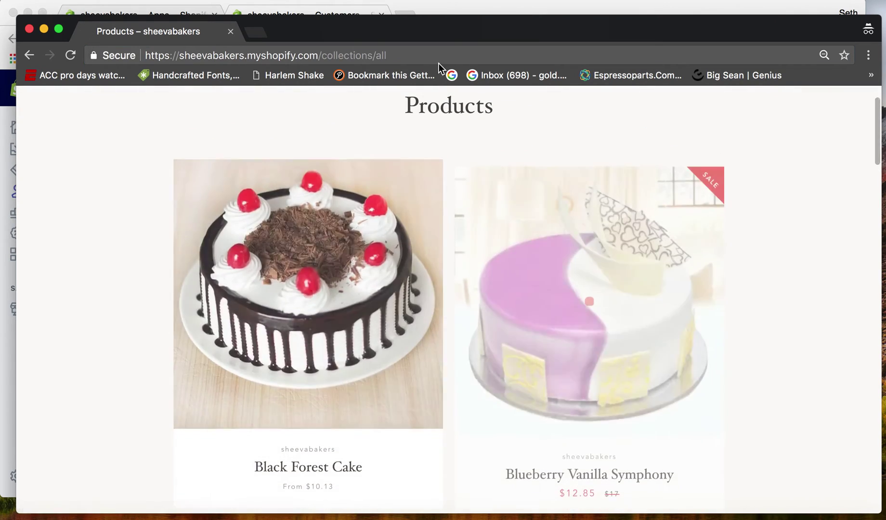
{"action": "scroll", "coordinate": [284, 337], "scroll_direction": "down", "scroll_amount": 1}
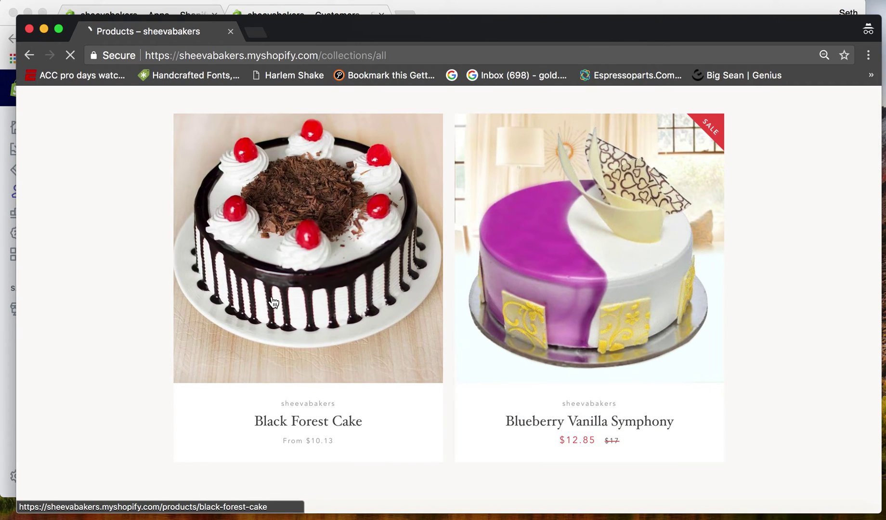
{"action": "left_click", "coordinate": [272, 302]}
{"action": "scroll", "coordinate": [272, 301], "scroll_direction": "down", "scroll_amount": 7}
{"action": "scroll", "coordinate": [273, 302], "scroll_direction": "up", "scroll_amount": 5}
{"action": "scroll", "coordinate": [273, 302], "scroll_direction": "up", "scroll_amount": 2}
Log in as the customer using the autofilled e-mail and account password.
{"action": "left_click", "coordinate": [193, 100]}
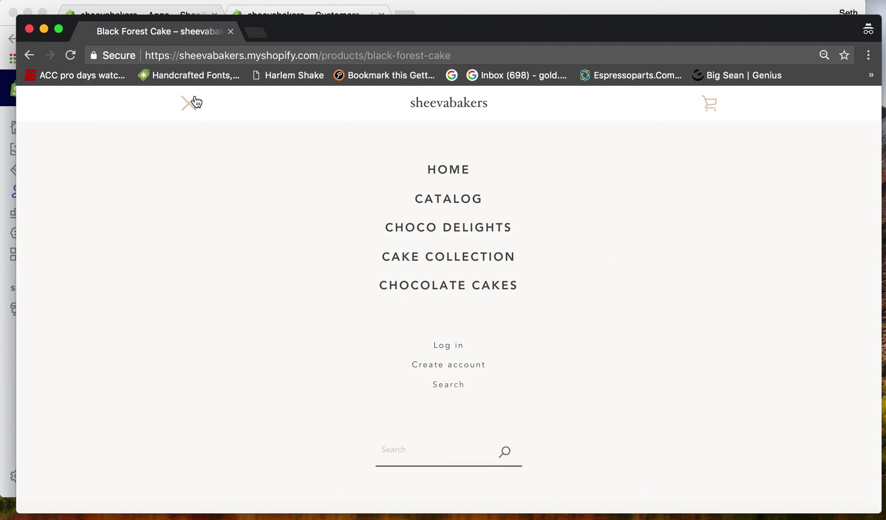
{"action": "left_click", "coordinate": [436, 345]}
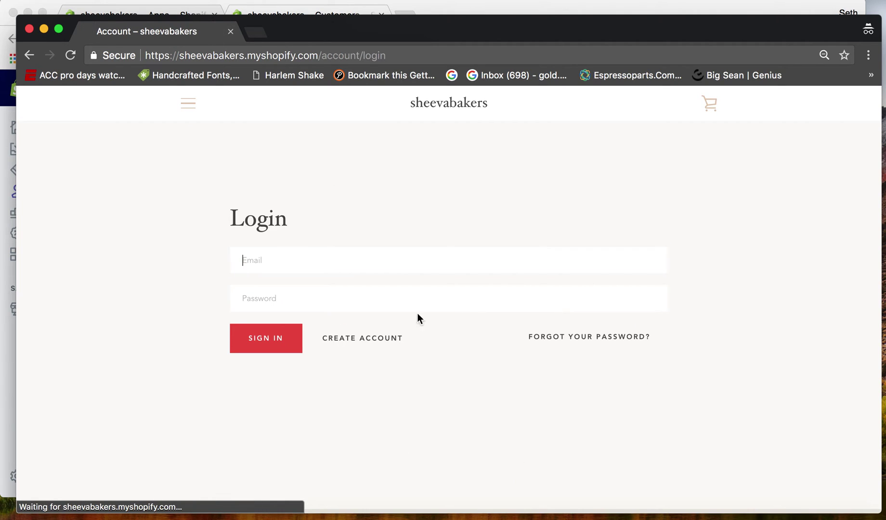
{"action": "left_click", "coordinate": [381, 281]}
{"action": "left_click", "coordinate": [365, 297]}
{"action": "type", "text": "per.io"}
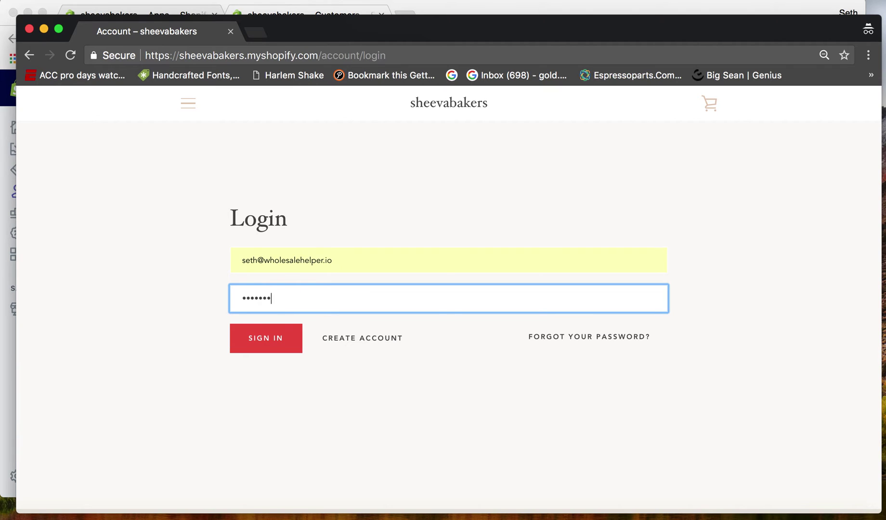
{"action": "type", "text": "1"}
{"action": "left_click", "coordinate": [274, 347]}
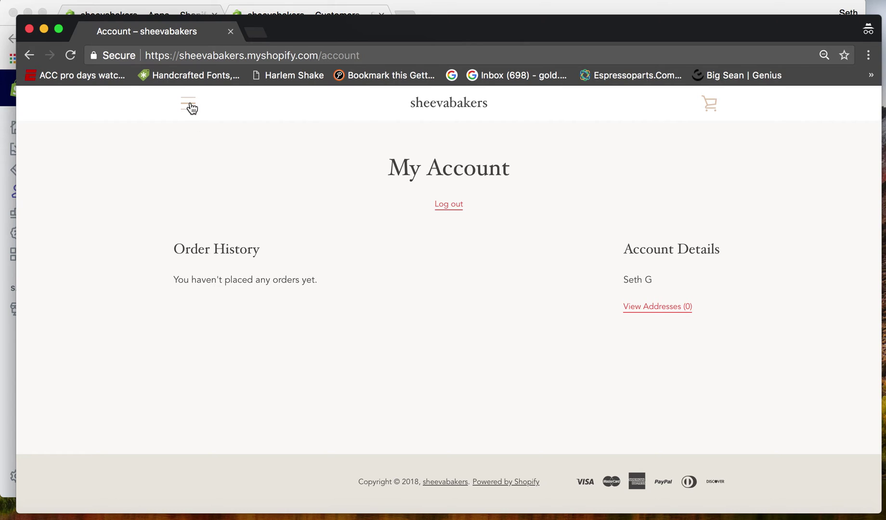
From the catalog, add one 0.5kg Black Forest Cake at the discounted $5.07 to the cart.
{"action": "left_click", "coordinate": [190, 105]}
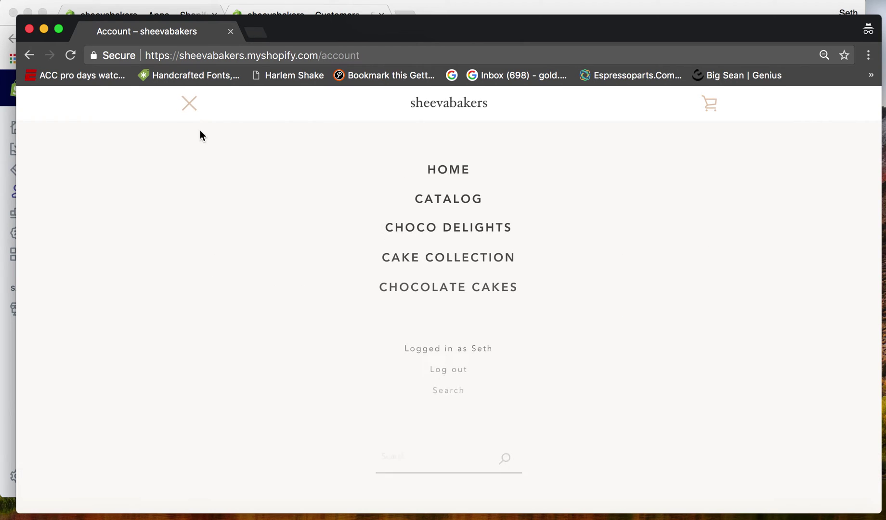
{"action": "left_click", "coordinate": [428, 208]}
{"action": "scroll", "coordinate": [298, 247], "scroll_direction": "down", "scroll_amount": 3}
{"action": "left_click", "coordinate": [297, 247]}
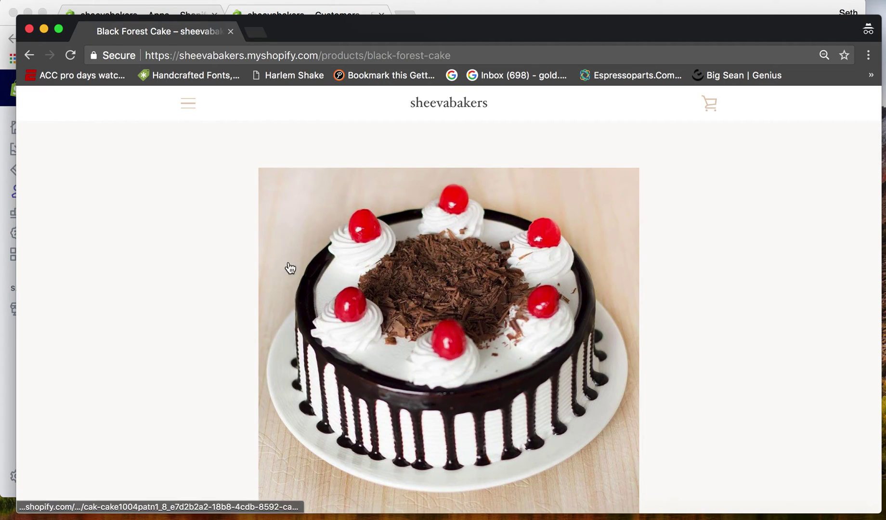
{"action": "scroll", "coordinate": [208, 330], "scroll_direction": "down", "scroll_amount": 3}
{"action": "scroll", "coordinate": [208, 330], "scroll_direction": "down", "scroll_amount": 4}
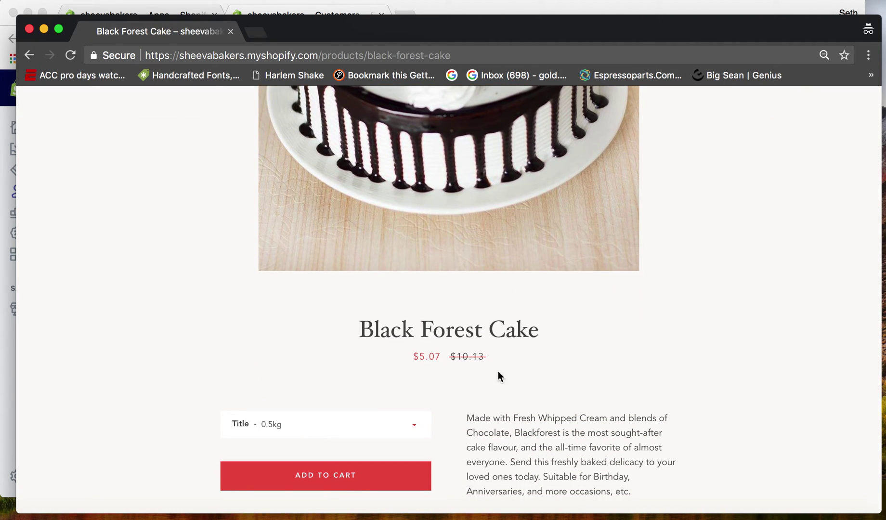
{"action": "scroll", "coordinate": [385, 397], "scroll_direction": "down", "scroll_amount": 3}
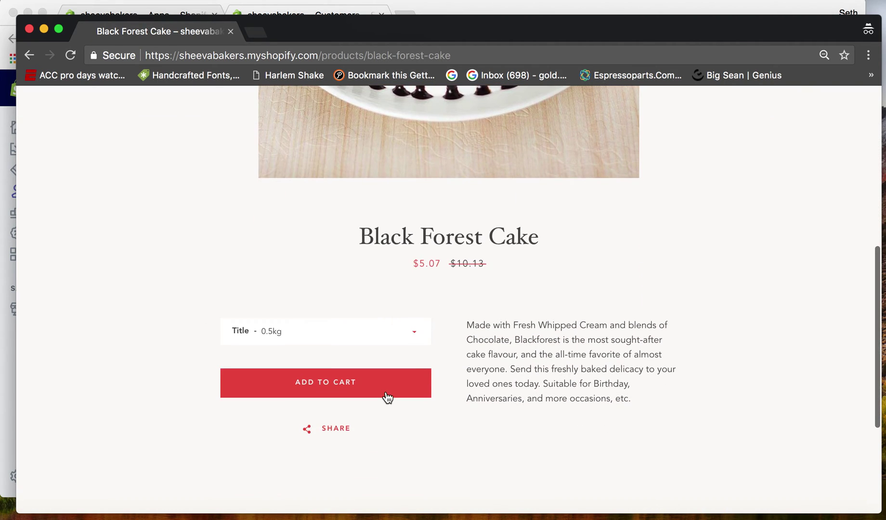
{"action": "left_click", "coordinate": [342, 395]}
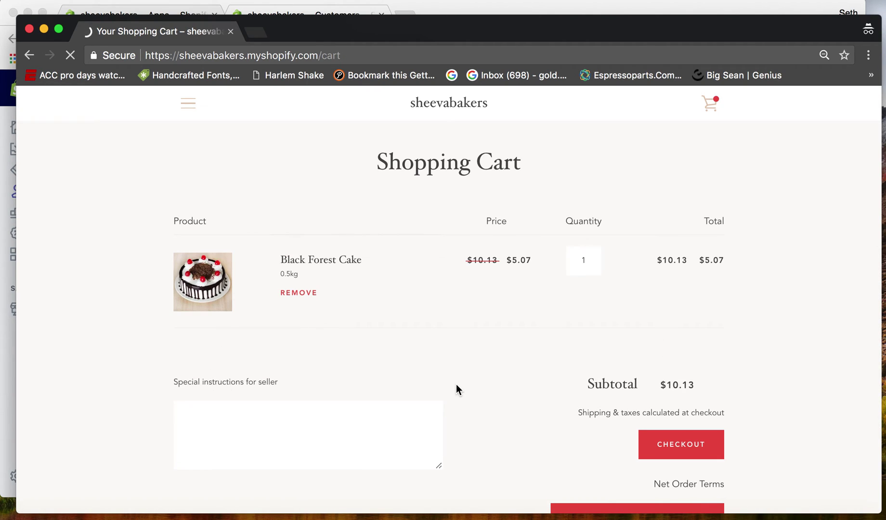
{"action": "scroll", "coordinate": [456, 389], "scroll_direction": "down", "scroll_amount": 2}
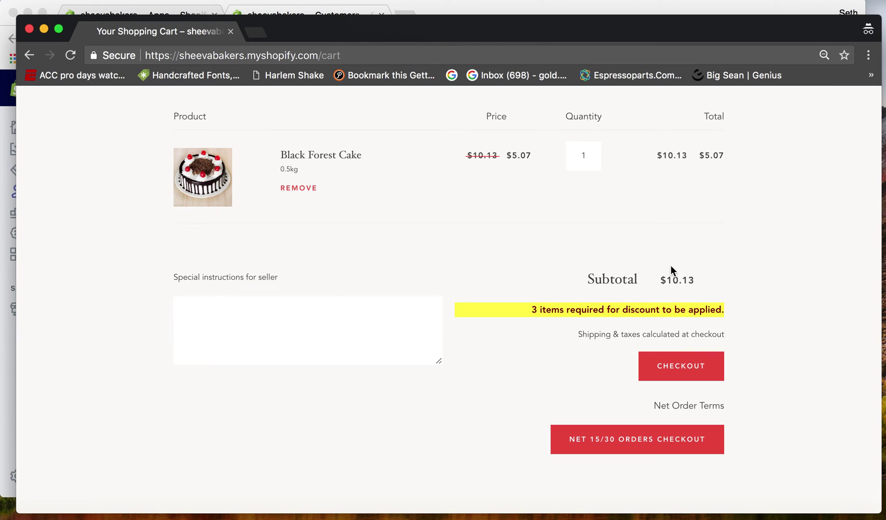
Change the Black Forest Cake quantity from 1 to 3 so the subtotal becomes $15.20.
{"action": "left_click", "coordinate": [593, 154]}
{"action": "key", "text": "BackSpace"}
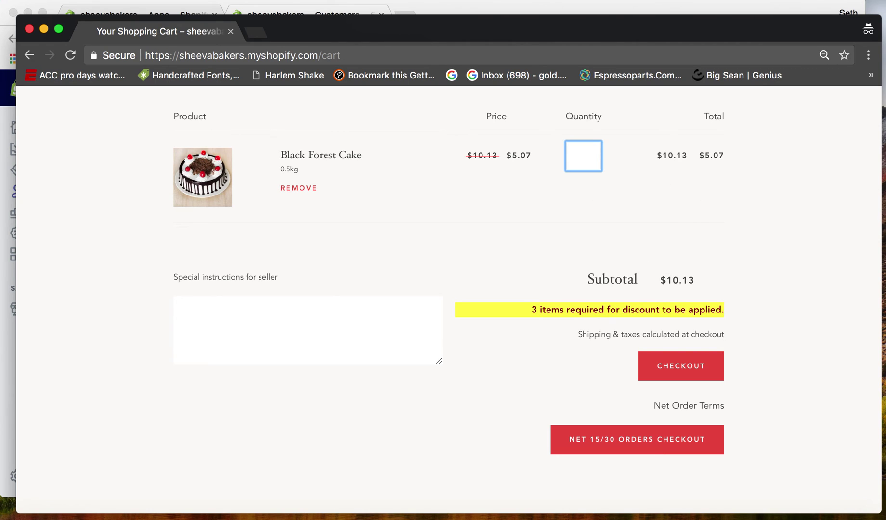
{"action": "type", "text": "3"}
{"action": "key", "text": "Return"}
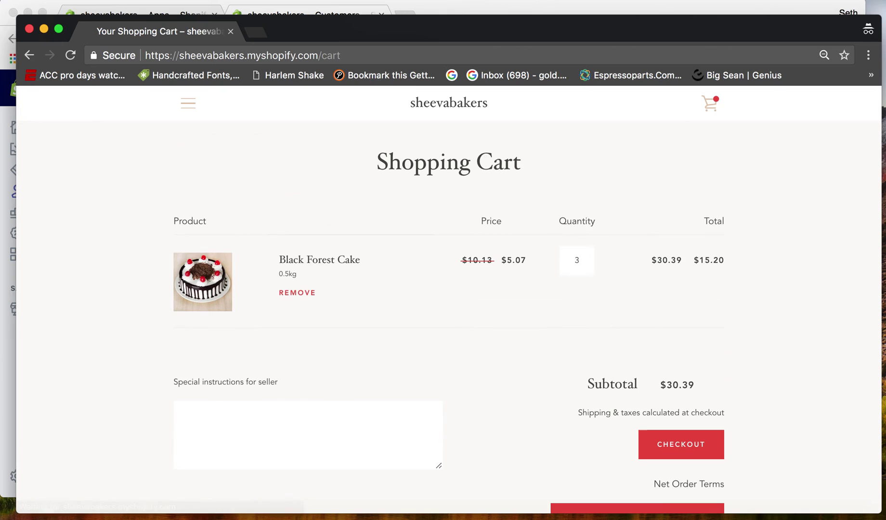
{"action": "scroll", "coordinate": [667, 324], "scroll_direction": "down", "scroll_amount": 3}
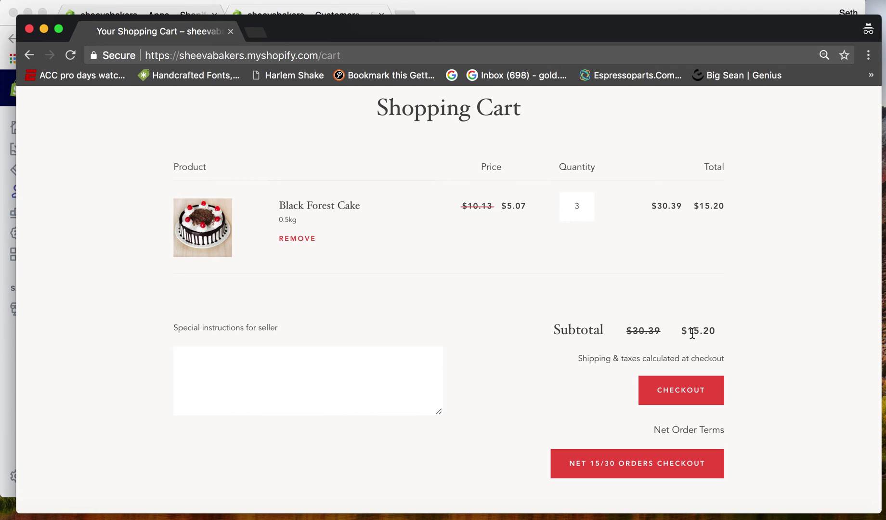
{"action": "scroll", "coordinate": [701, 332], "scroll_direction": "down", "scroll_amount": 3}
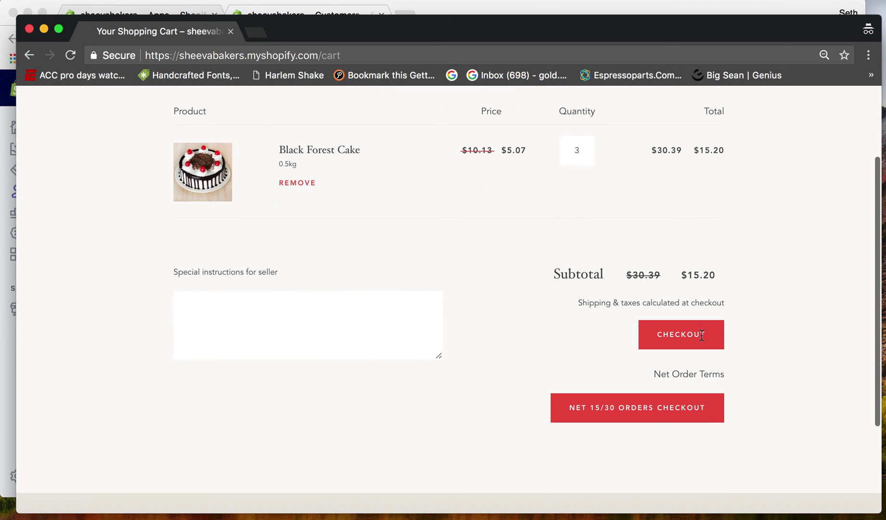
Start checkout and highlight the $4.99 flat shipping charge in the order summary.
{"action": "left_click", "coordinate": [668, 340]}
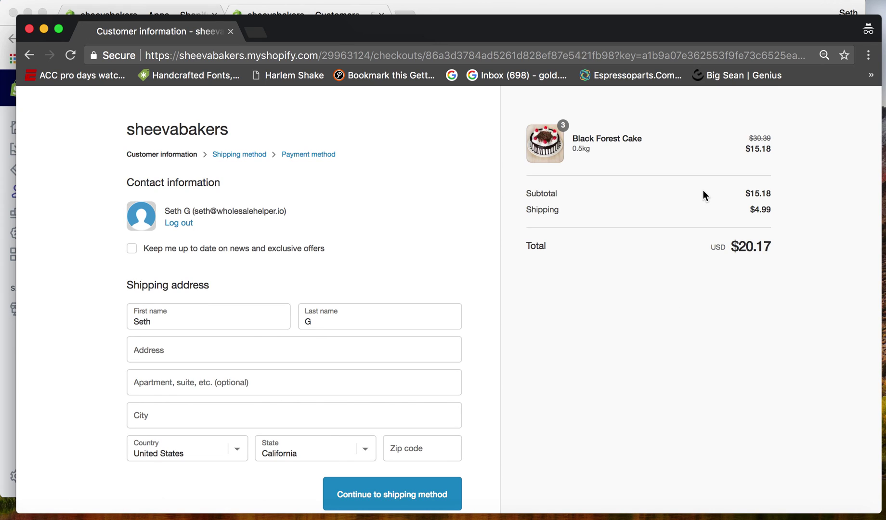
{"action": "left_click_drag", "start_coordinate": [746, 210], "coordinate": [773, 208]}
{"action": "left_click", "coordinate": [773, 209]}
{"action": "left_click_drag", "start_coordinate": [743, 212], "coordinate": [771, 209]}
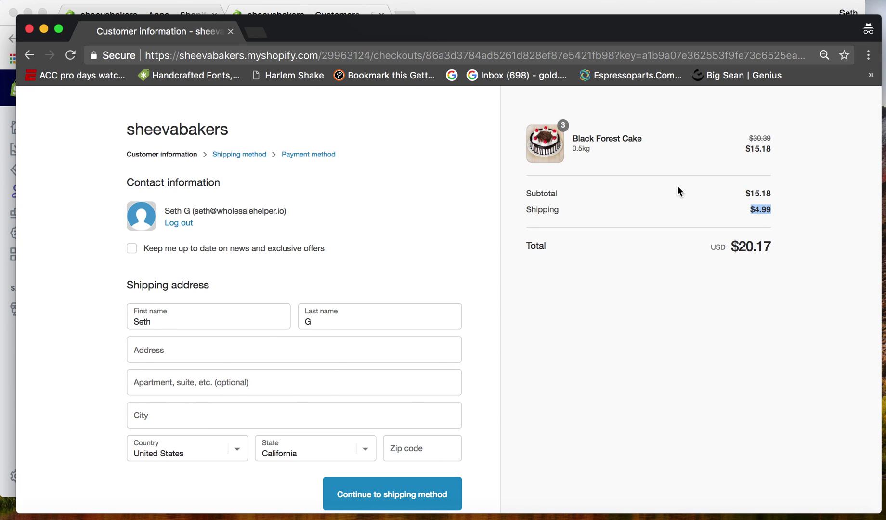